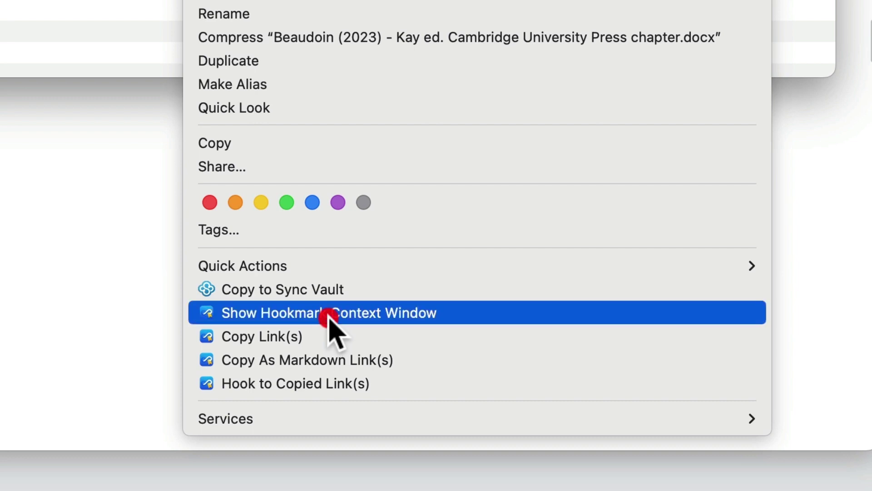
Review the Beaudoin chapter .docx's hooks and Action menu, then bring up the file's Finder actions again
left_click(331, 319)
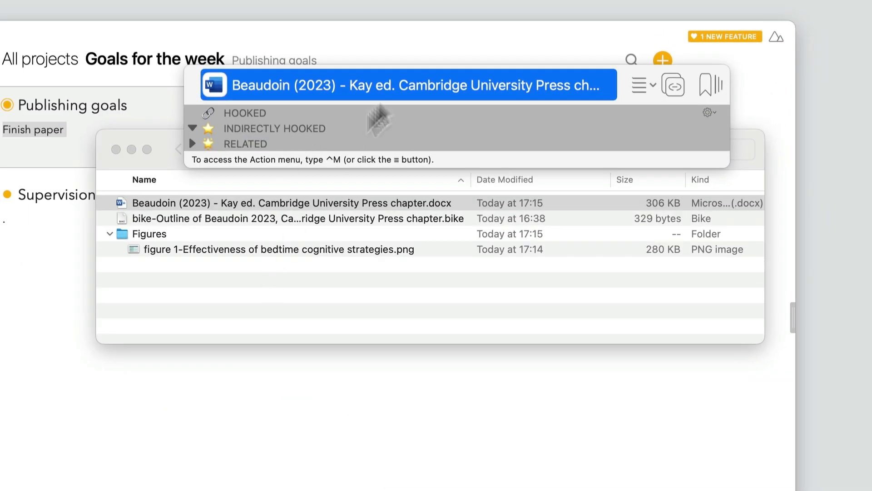
left_click(645, 85)
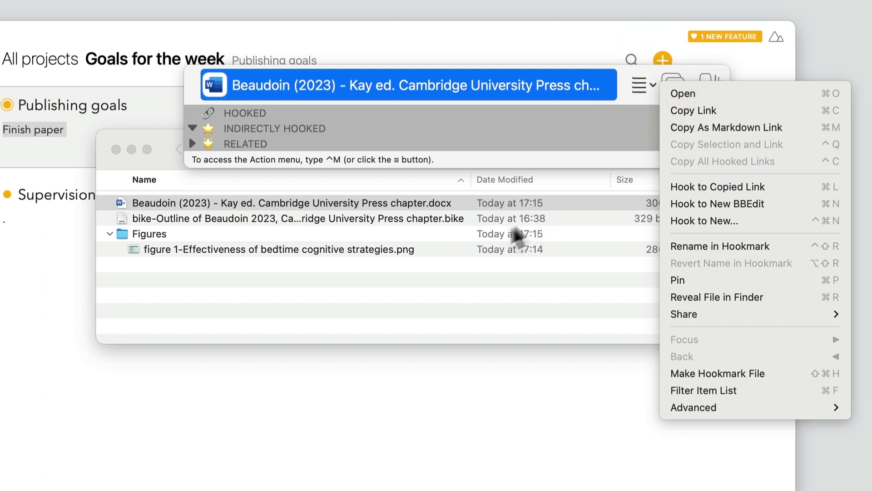
left_click(481, 289)
left_click(347, 204, "ctrl")
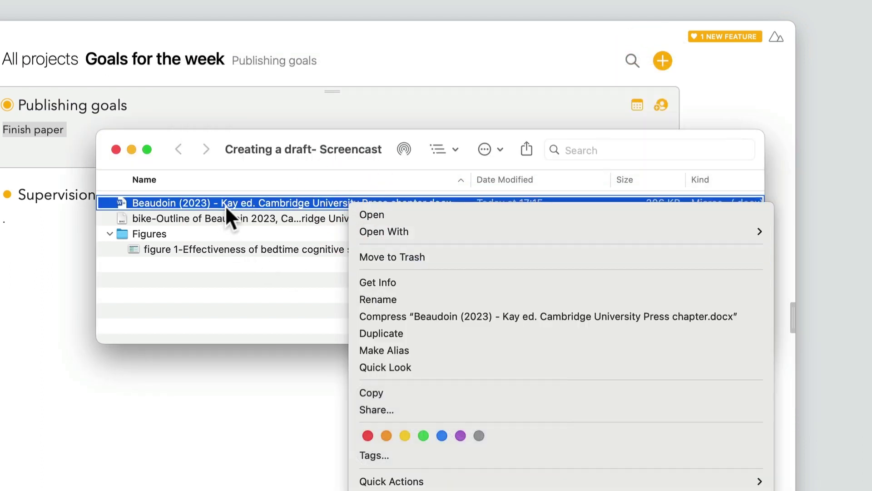
mouse_move(403, 483)
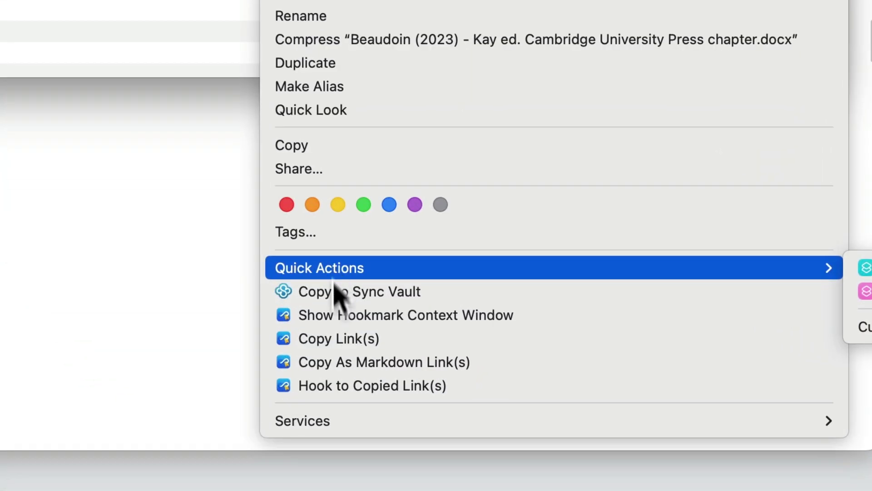
Copy the chapter's link, paste it into the Agenda task as 'Finish this paper:', then open it
left_click(354, 341)
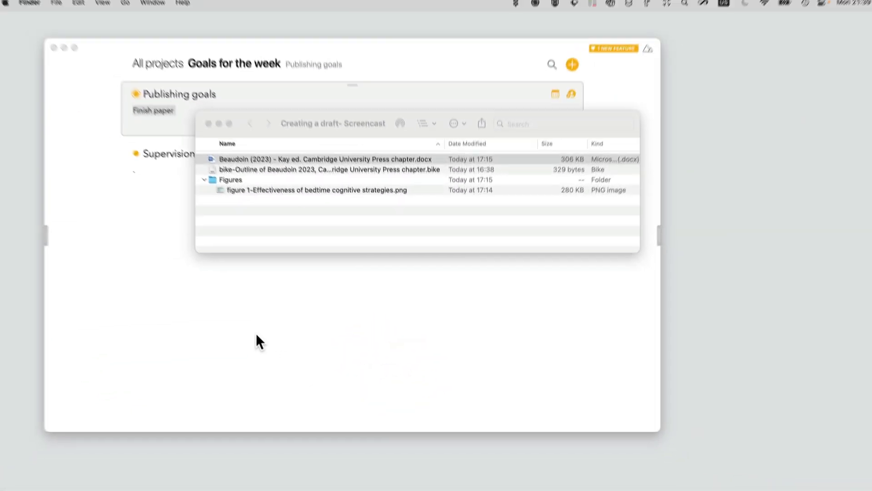
left_click(257, 332)
left_click(186, 114)
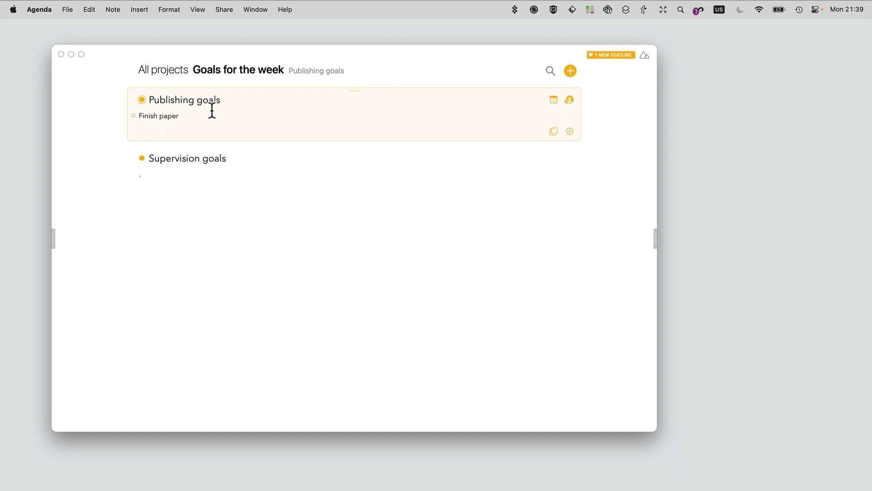
key("alt+shift+Left")
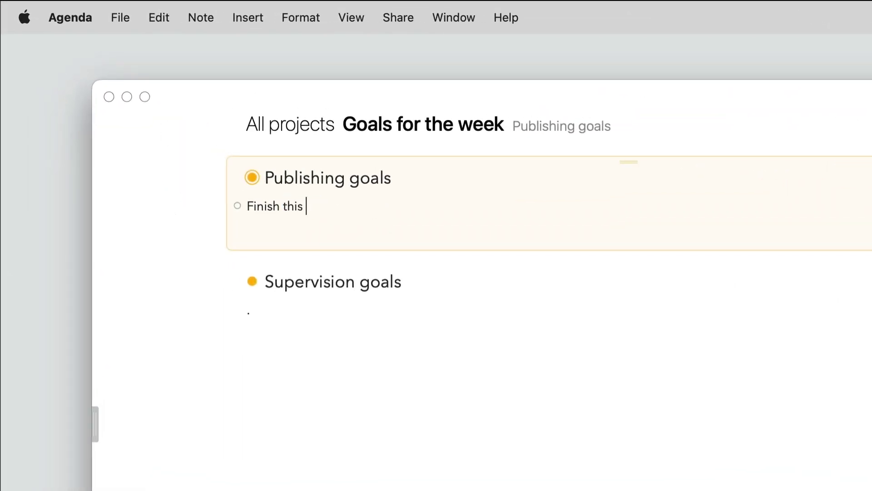
type(":")
key("super+v")
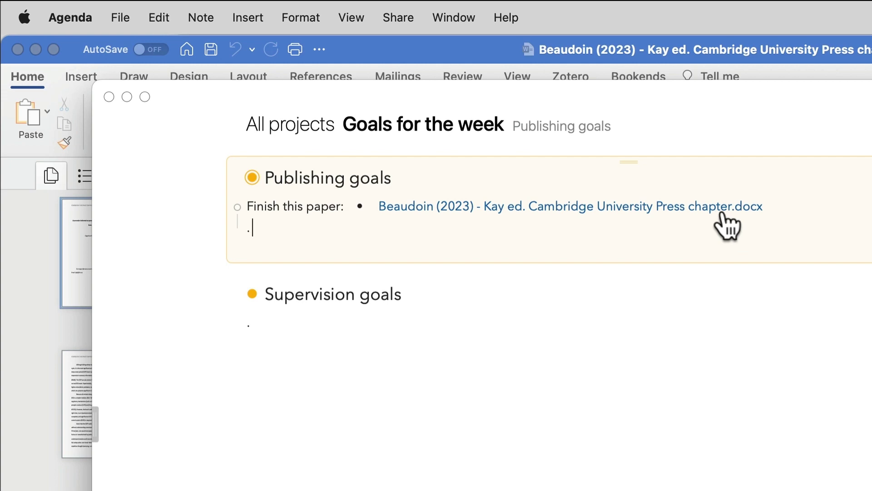
left_click(723, 213)
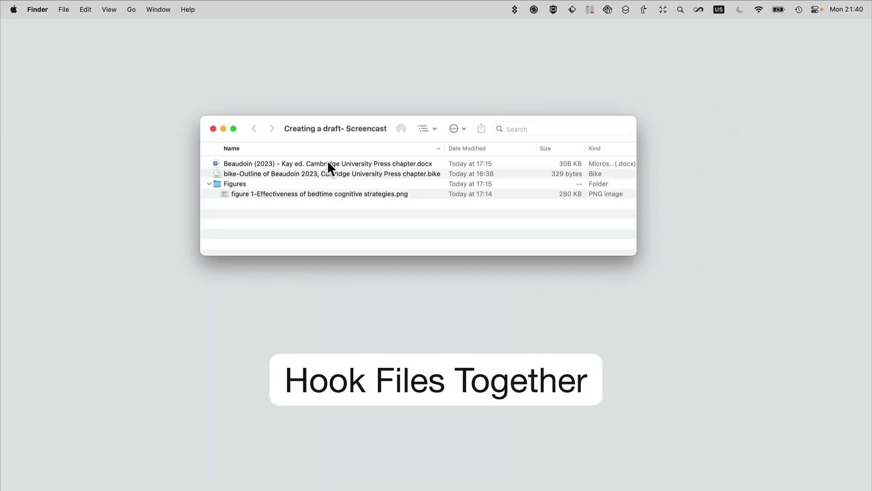
Hook the Beaudoin chapter .docx and the bike-Outline file together
left_click(329, 163)
left_click(341, 174, "shift")
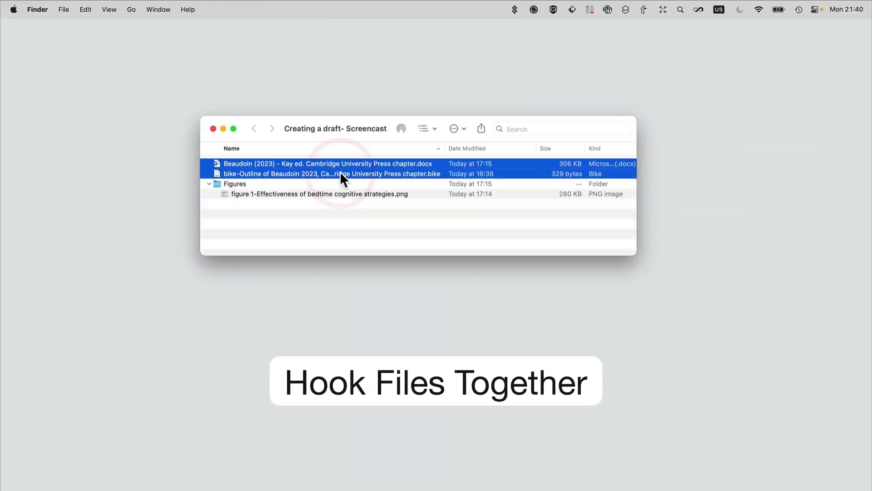
right_click(341, 174)
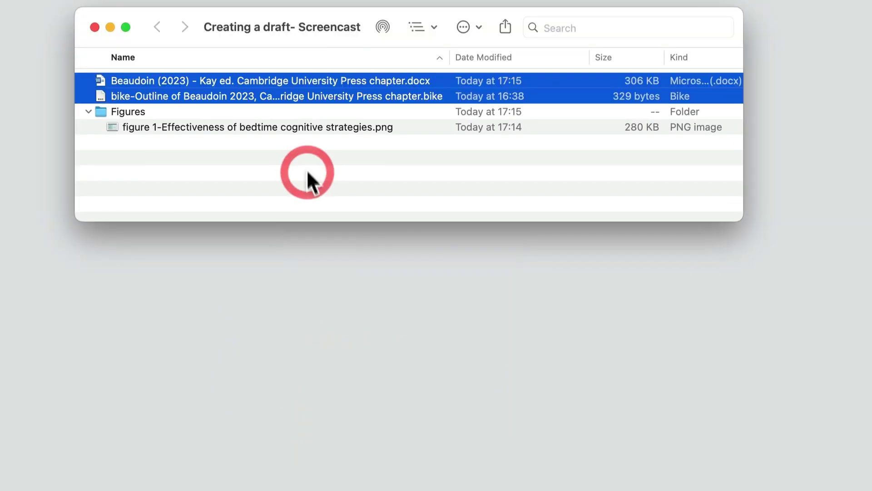
Confirm in the bike-Outline's Hookmark context window that the Beaudoin chapter .docx is hooked to it
left_click(310, 93)
right_click(311, 93)
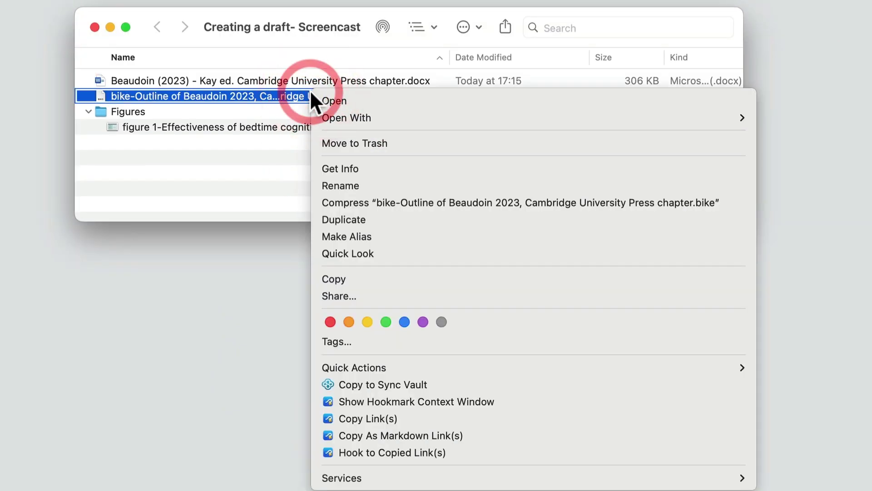
left_click(384, 406)
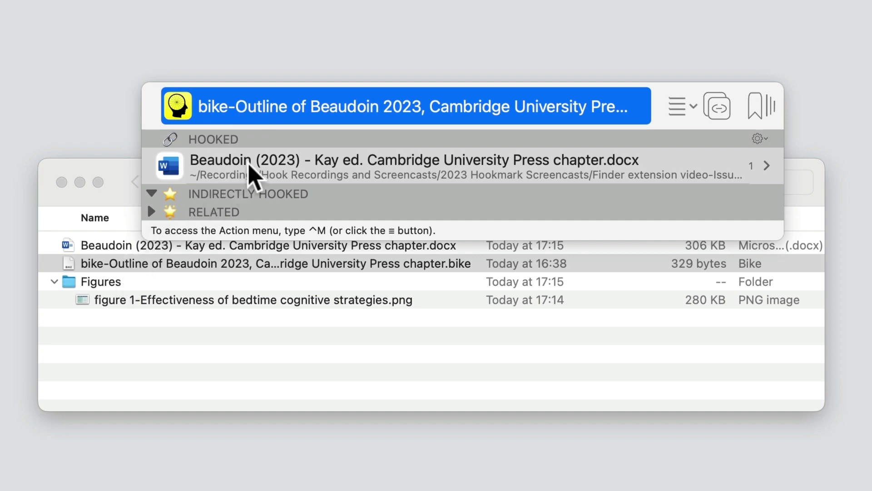
left_click(250, 167)
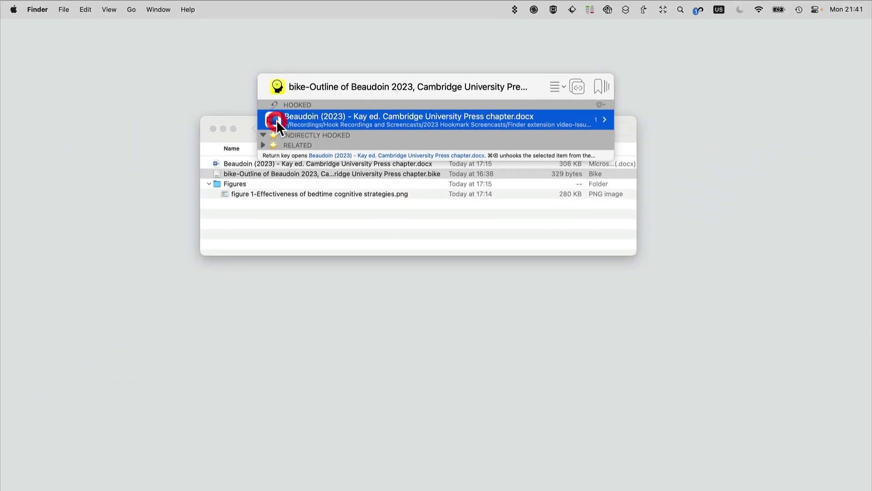
Open the Beaudoin chapter in Word, jump via Hookmark to bike-Outline in Bike, then back to Word
left_click(276, 120)
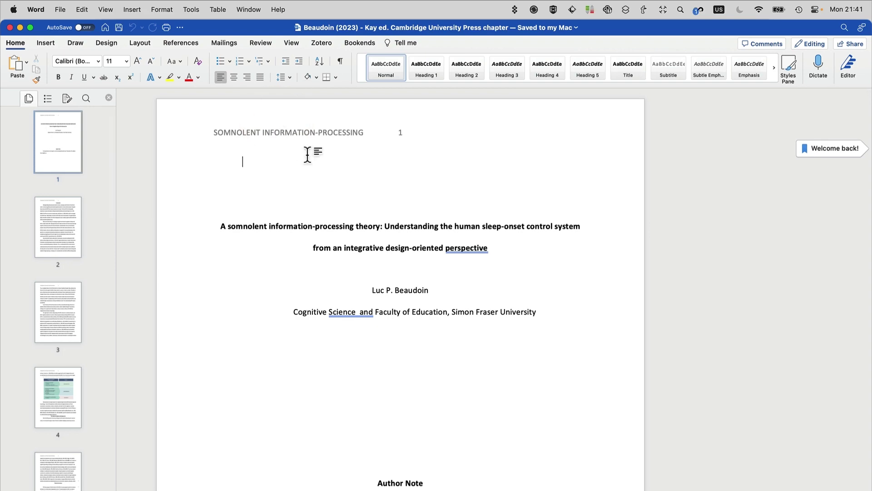
key("ctrl+h")
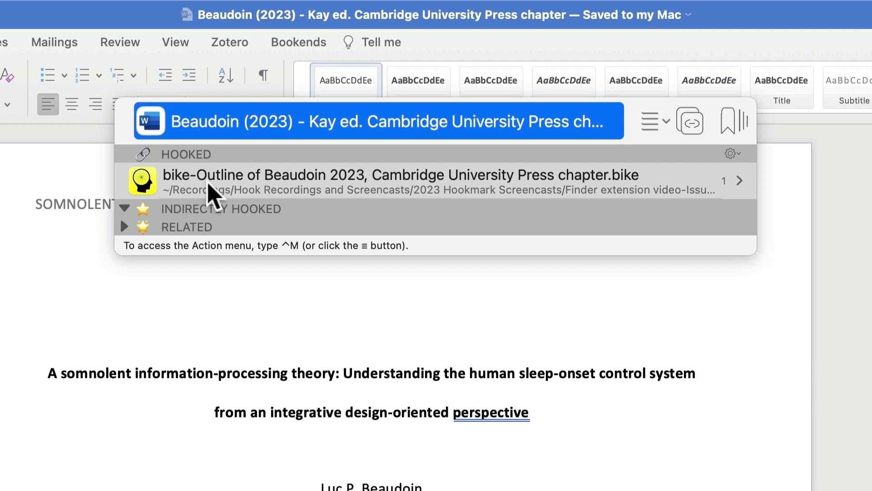
left_click(217, 184)
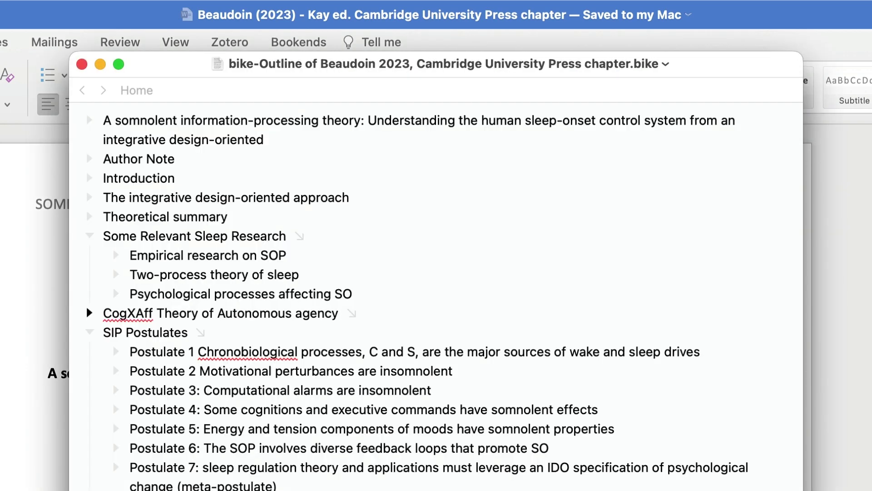
key("ctrl+h")
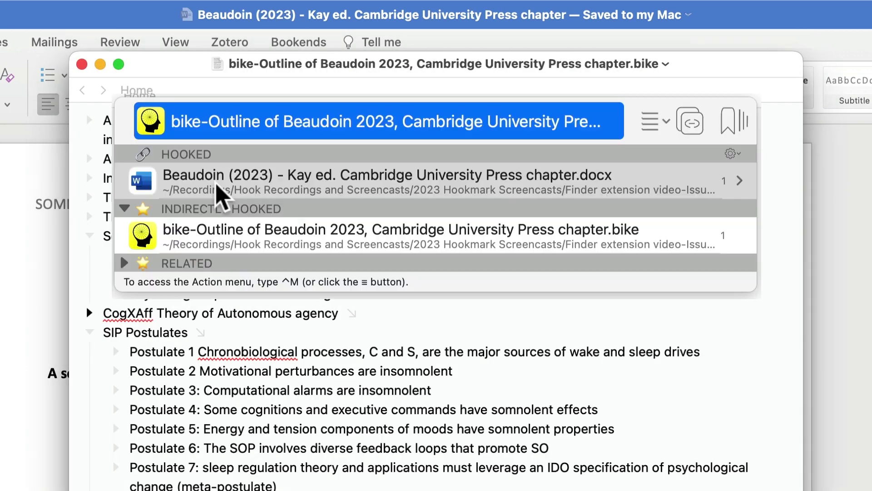
left_click(218, 184)
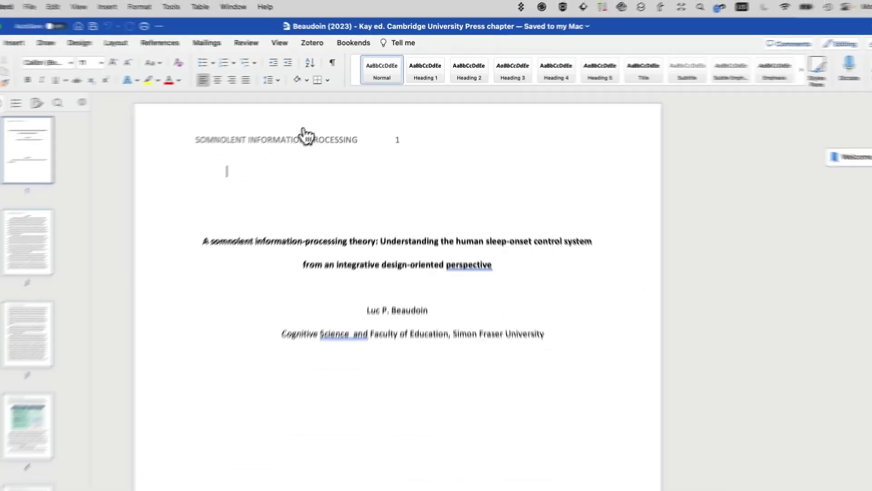
Drag the bike-Outline file into the Figures folder
key("super+Tab")
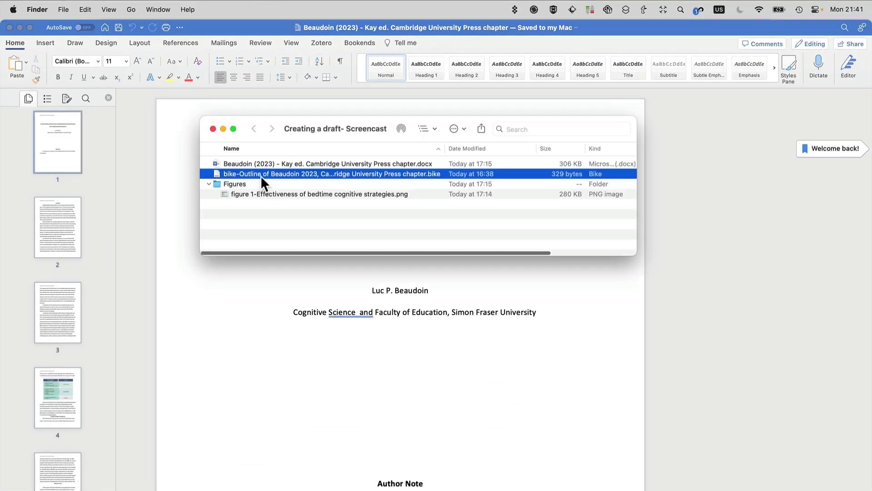
left_click_drag(260, 176, 242, 183)
left_click_drag(112, 266, 112, 267)
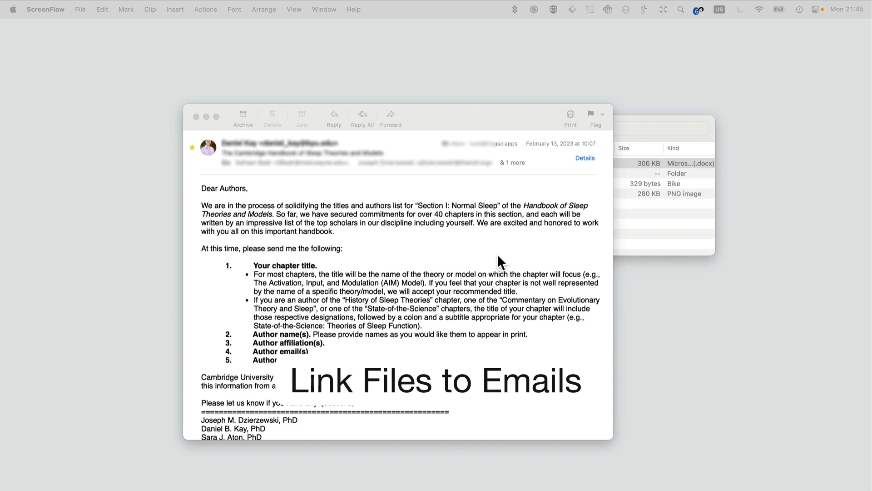
Copy a Hookmark link to the Cambridge Handbook of Sleep Theories and Models email
left_click(498, 256)
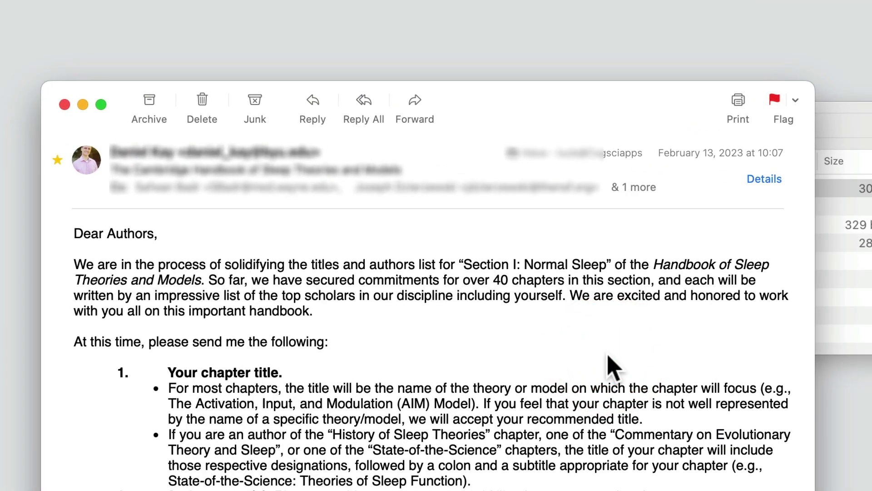
key("super+shift+space")
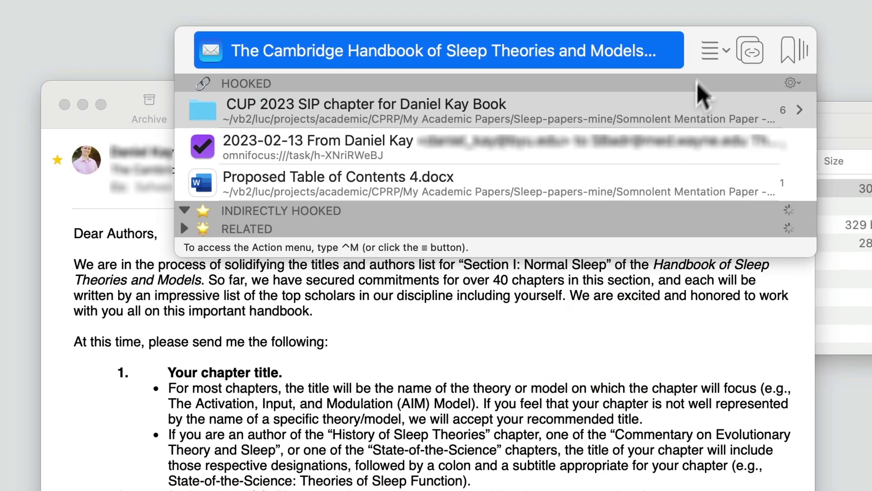
left_click(728, 51)
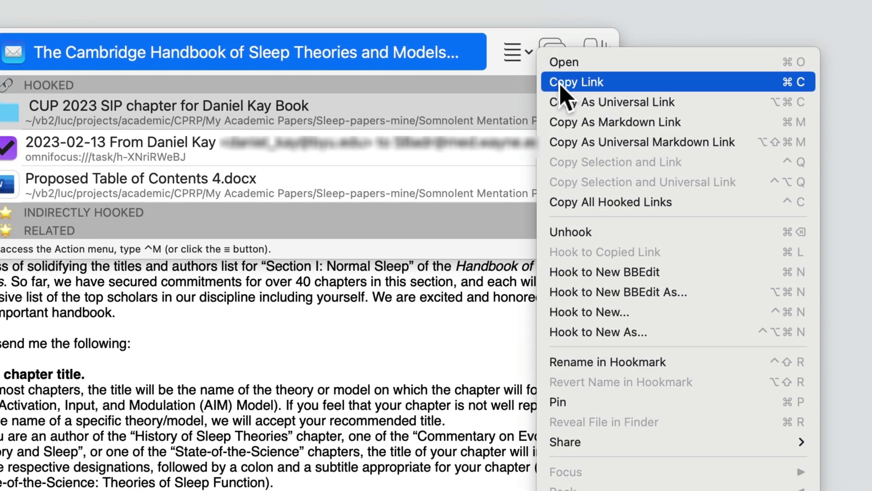
left_click(562, 84)
left_click(644, 220)
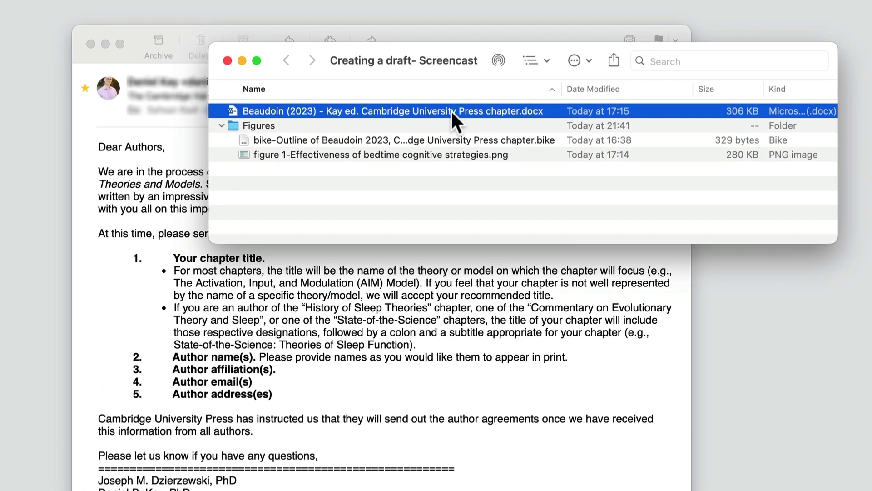
Hook the chapter .docx to the copied email link with Hook to Copied Link(s), cancelling the accidental rename
right_click(447, 162)
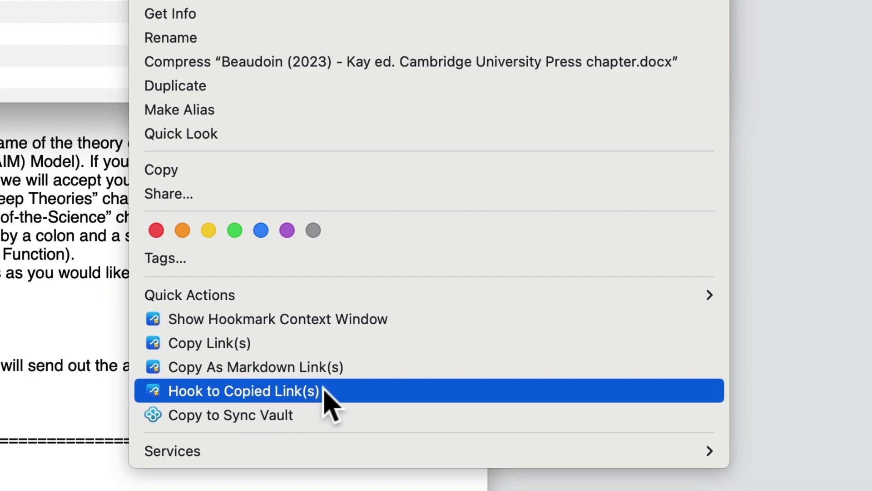
left_click(326, 400)
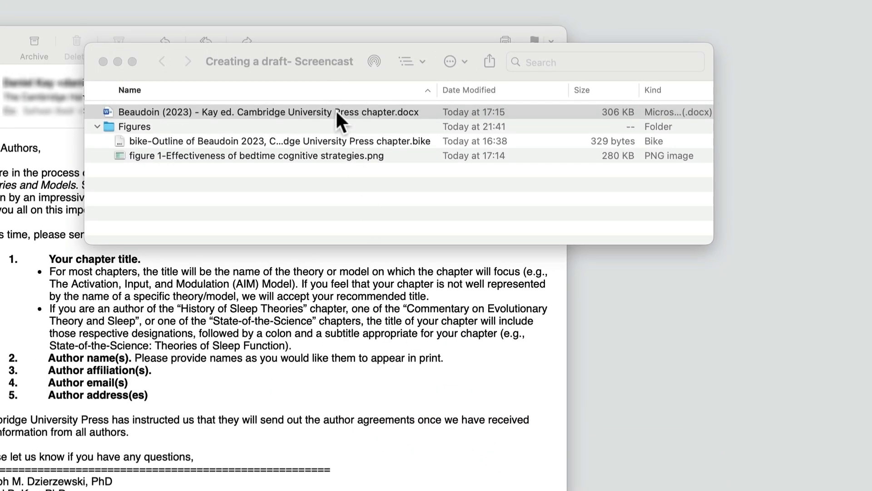
left_click(336, 111)
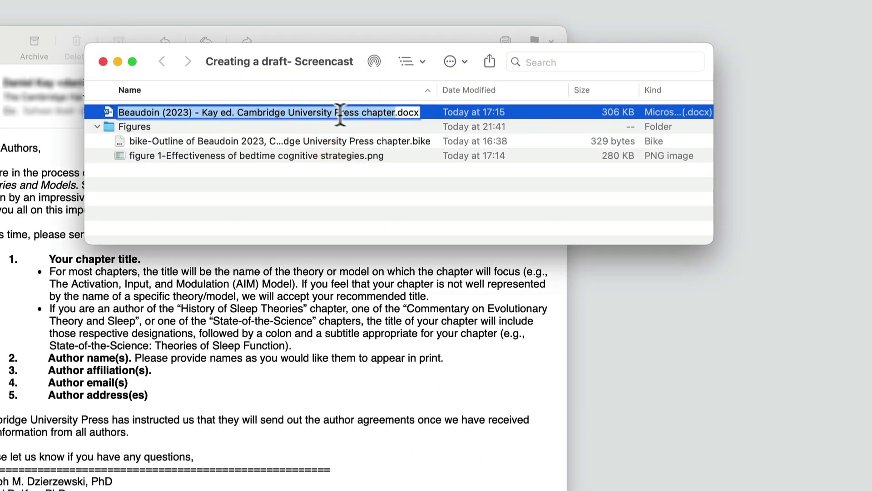
left_click(441, 110)
right_click(441, 111)
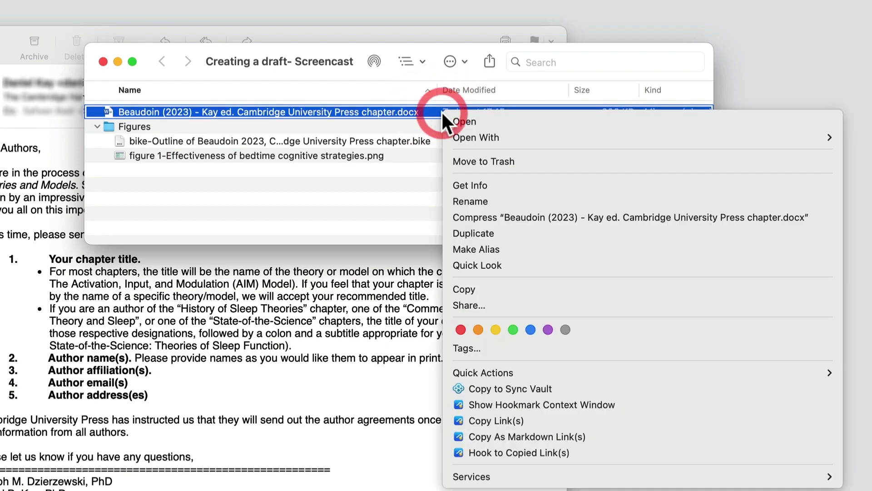
Open the Cambridge Handbook email from the chapter file's Hookmark list, then close it
left_click(540, 401)
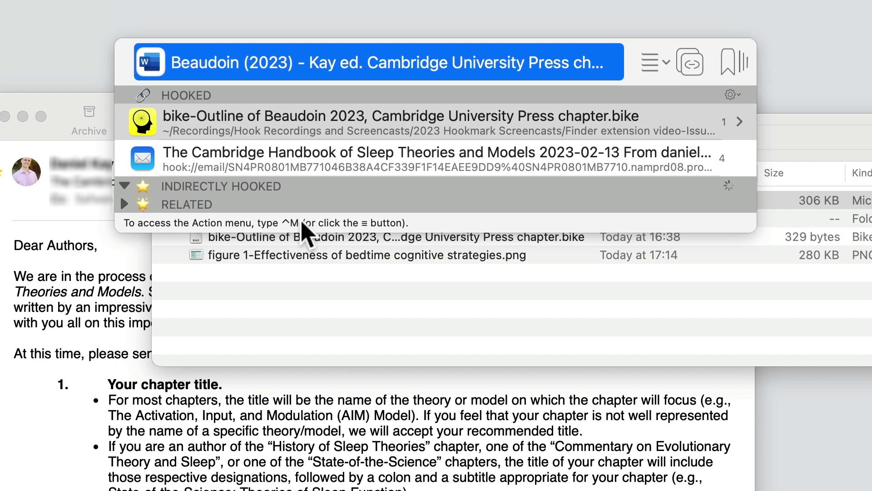
left_click(285, 166)
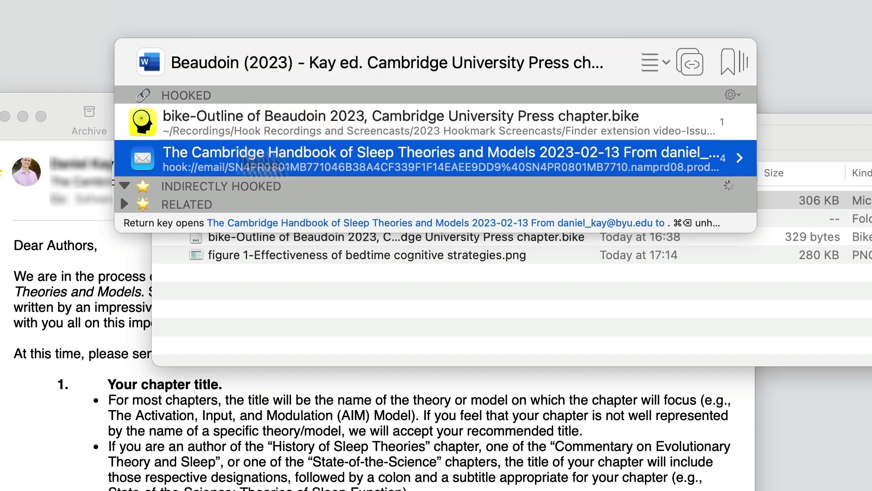
left_click(146, 156)
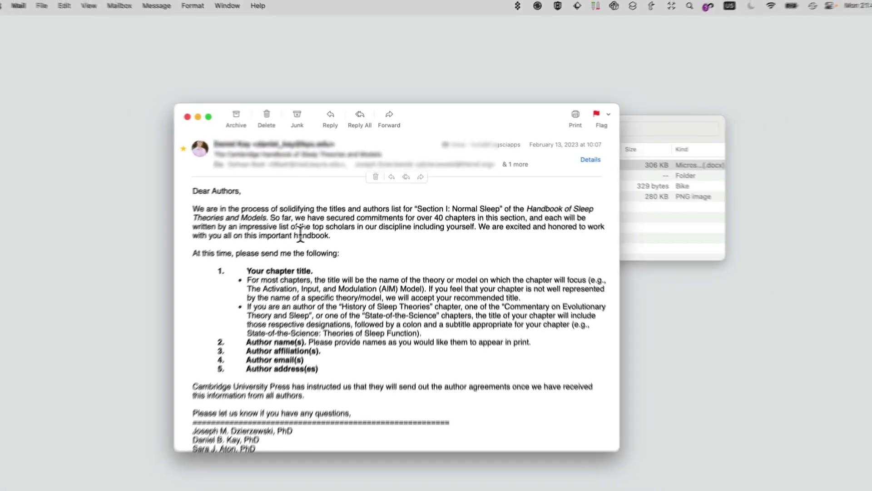
left_click(202, 322)
left_click(197, 117)
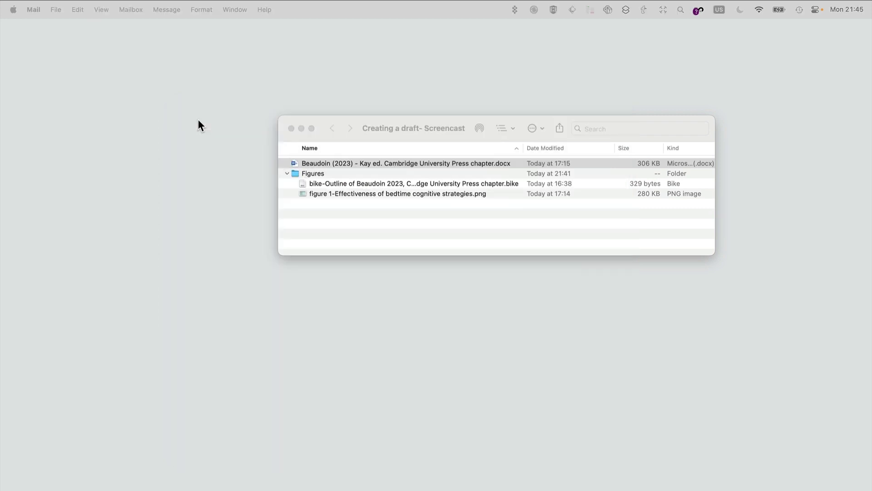
Open the chapter .docx in Word from the email's Hookmark list via ⌃H
left_click(358, 193)
right_click(372, 164)
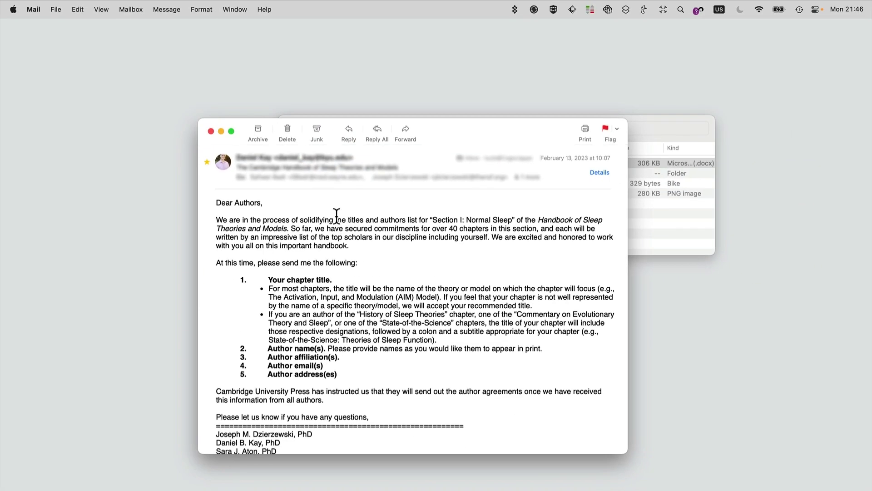
key("ctrl+h")
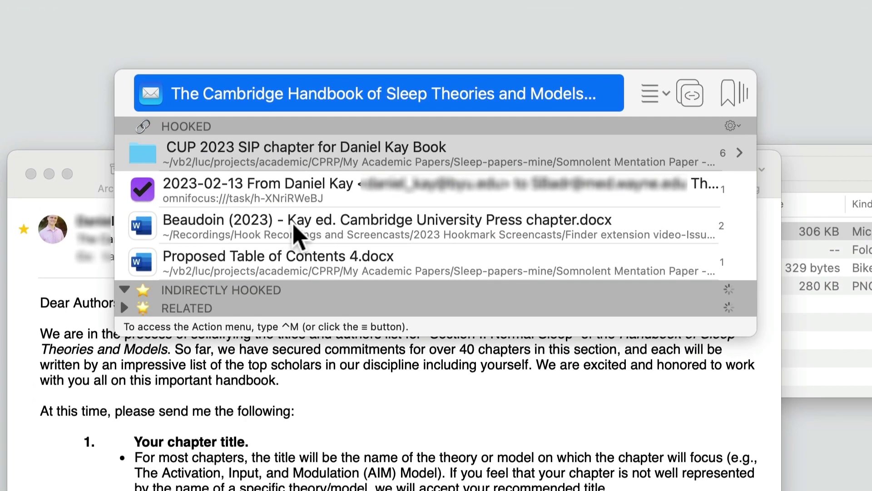
left_click(358, 161)
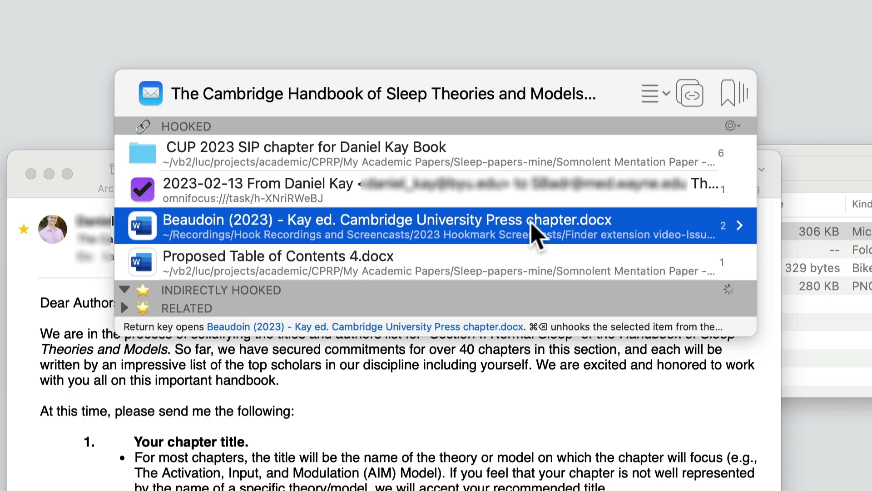
double_click(536, 234)
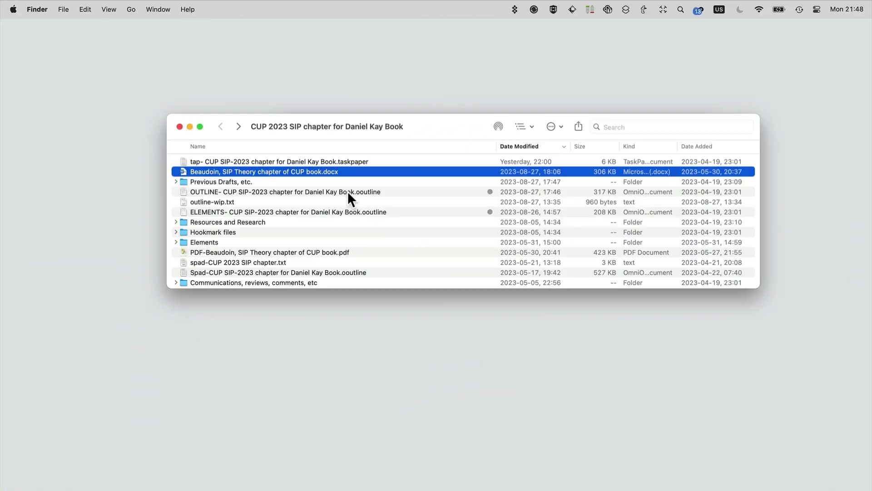
Show everything hooked to the SIP Theory chapter .docx and open its Weekly task list.taskpaper
right_click(372, 170)
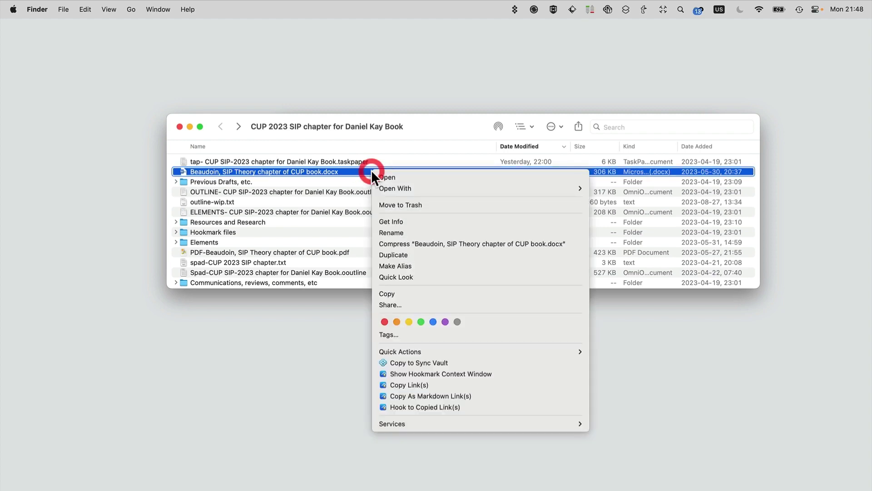
left_click(448, 374)
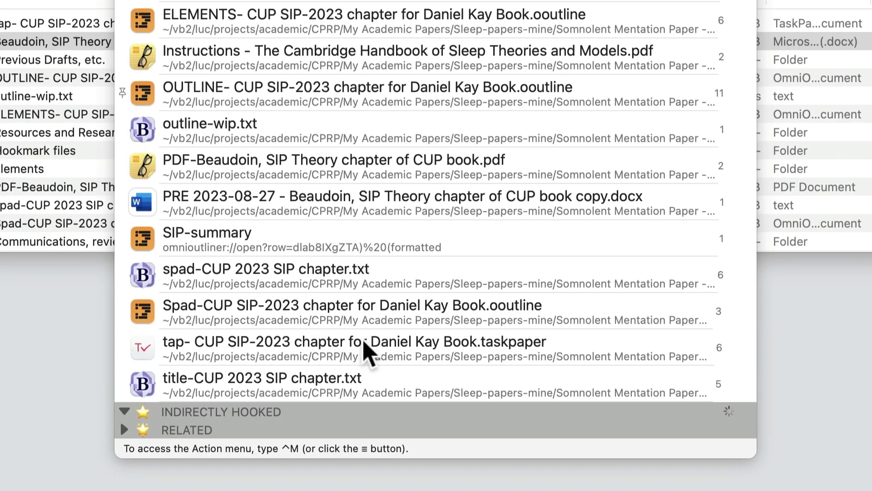
left_click(285, 349)
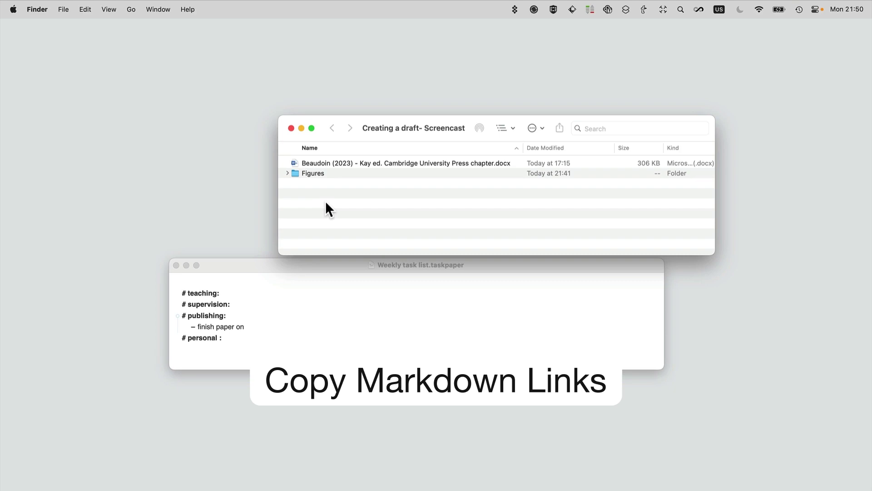
Copy the Beaudoin chapter .docx as a Markdown link from its Quick Actions menu
left_click(326, 203)
left_click(366, 165)
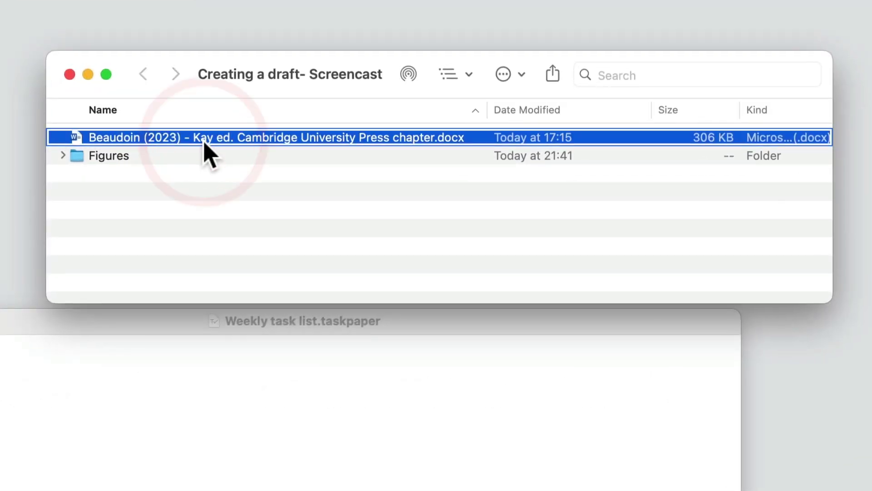
right_click(204, 142)
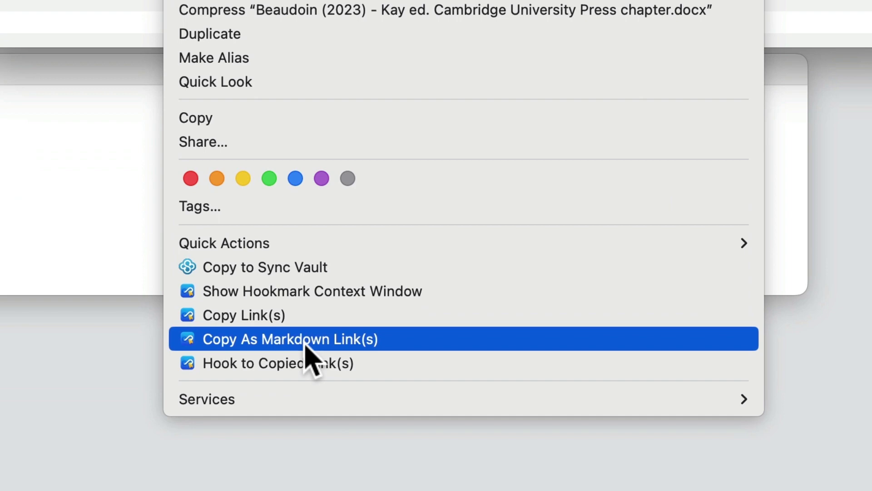
left_click(309, 347)
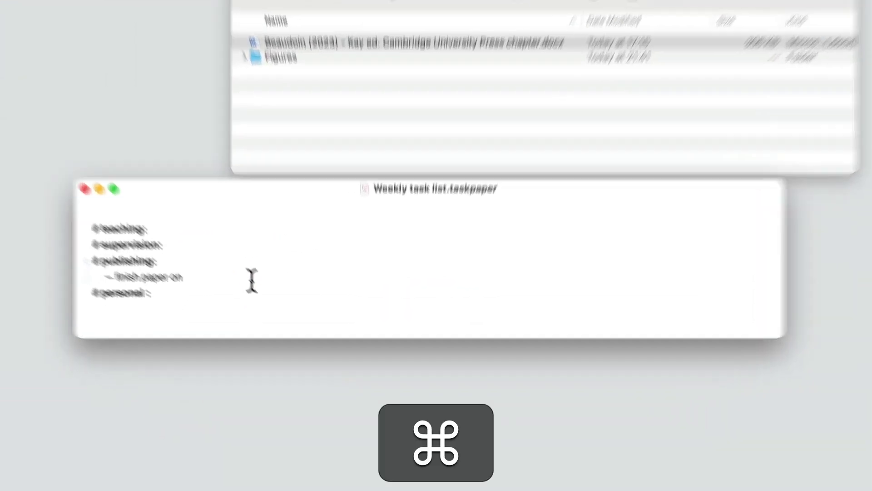
Paste the chapter's Markdown link after "finish paper on" and follow it to open the Beaudoin chapter in Word
key("super+v")
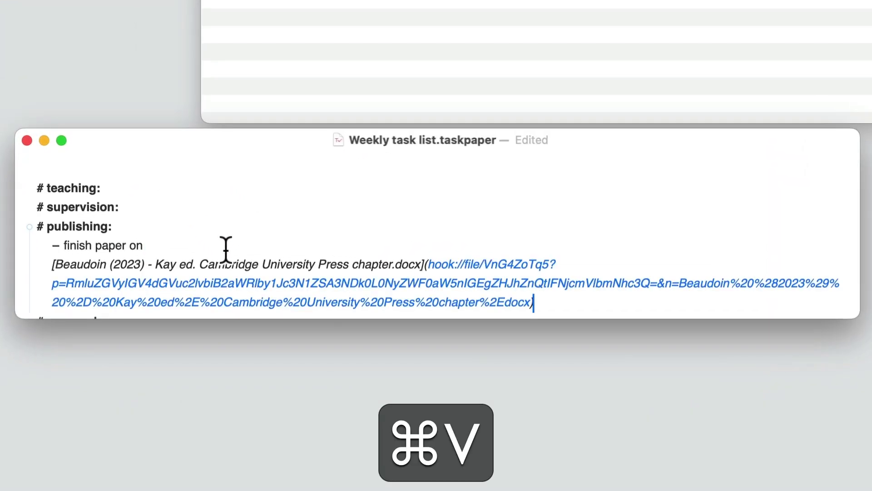
left_click(459, 300)
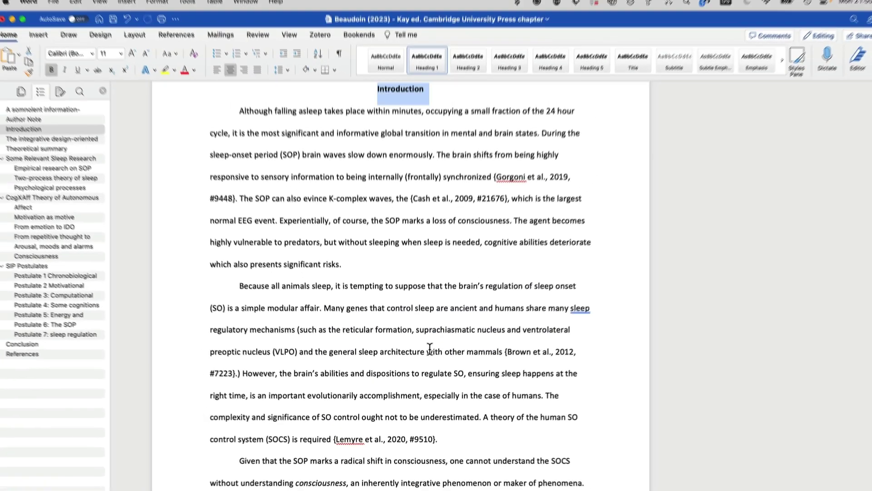